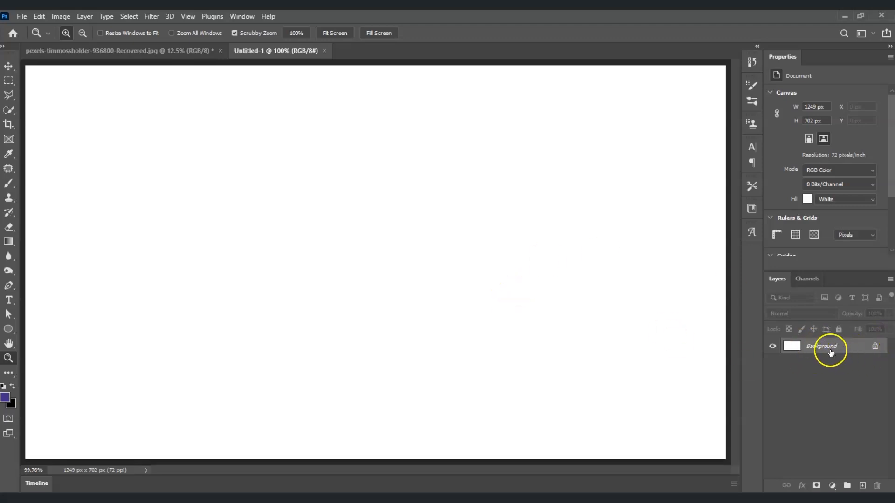
Unlock the Background layer and fill it with black in Normal mode at 100% opacity
click(876, 346)
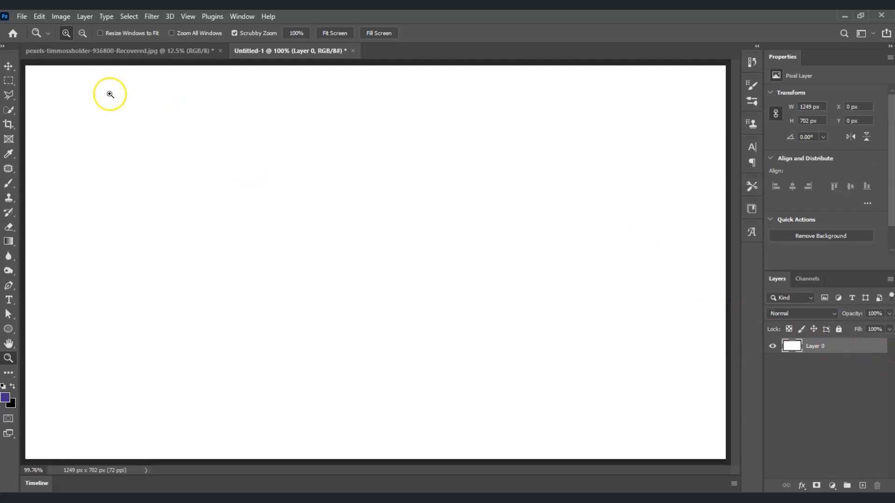
click(40, 19)
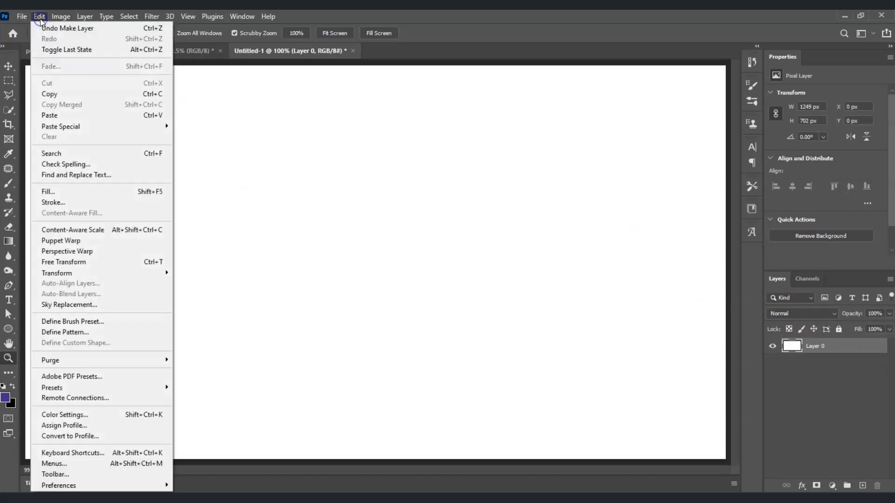
click(114, 196)
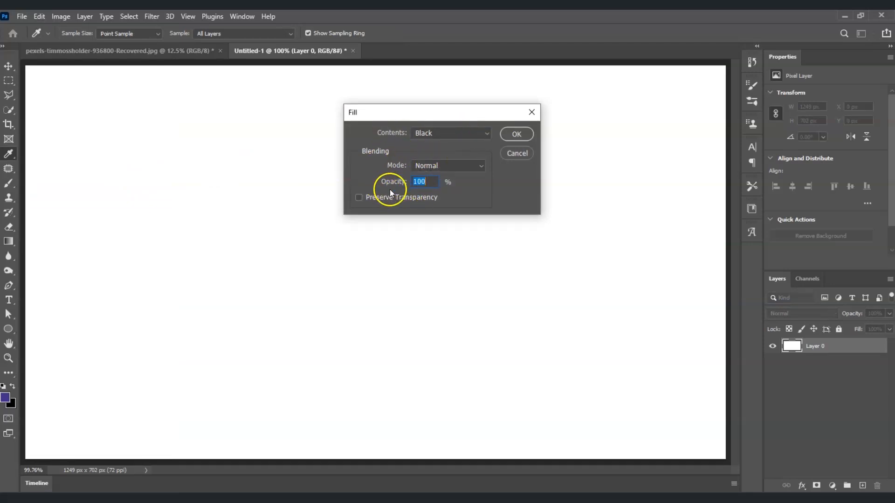
click(513, 134)
key(z)
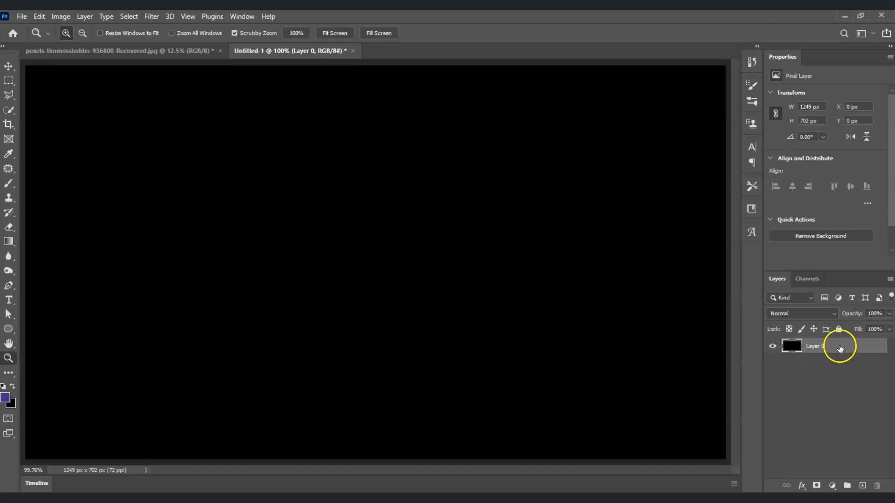
Apply the Add Noise filter to the black layer with a 50.57% amount, Gaussian distribution and Monochromatic enabled
click(153, 20)
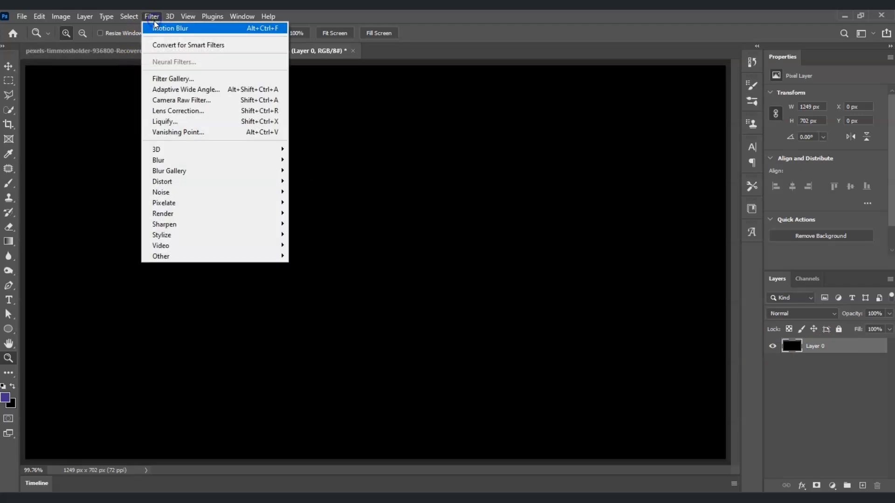
mouse_move(239, 212)
mouse_move(242, 192)
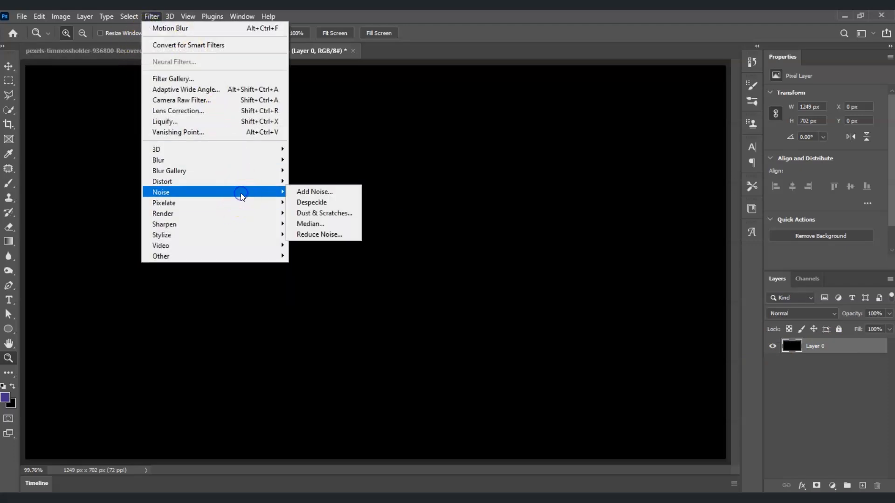
click(332, 193)
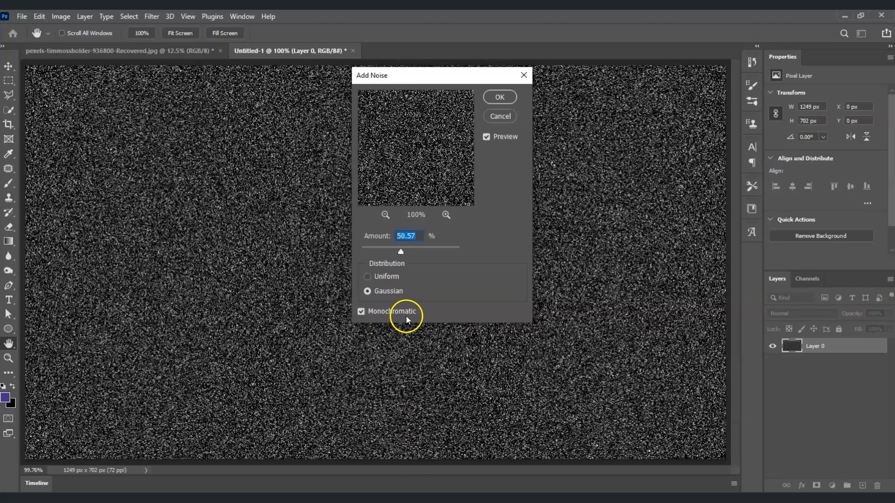
click(505, 98)
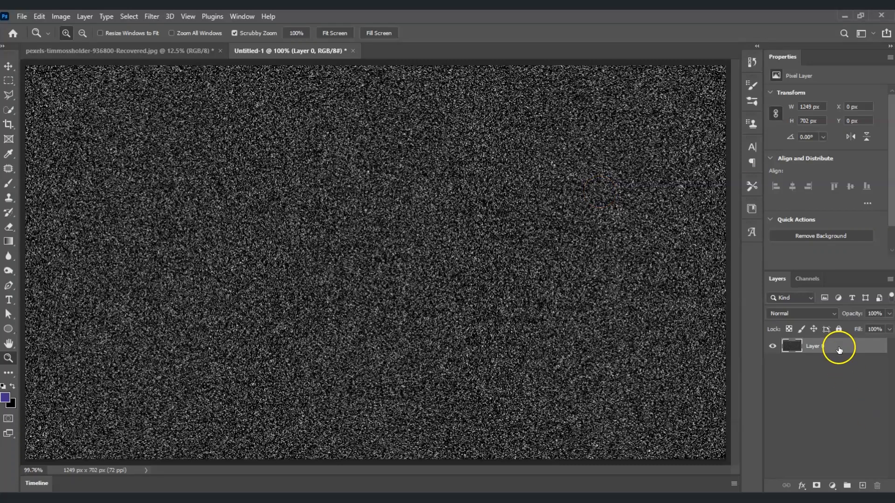
Apply a Gaussian Blur with a 1.5-pixel radius to the noise layer
click(151, 17)
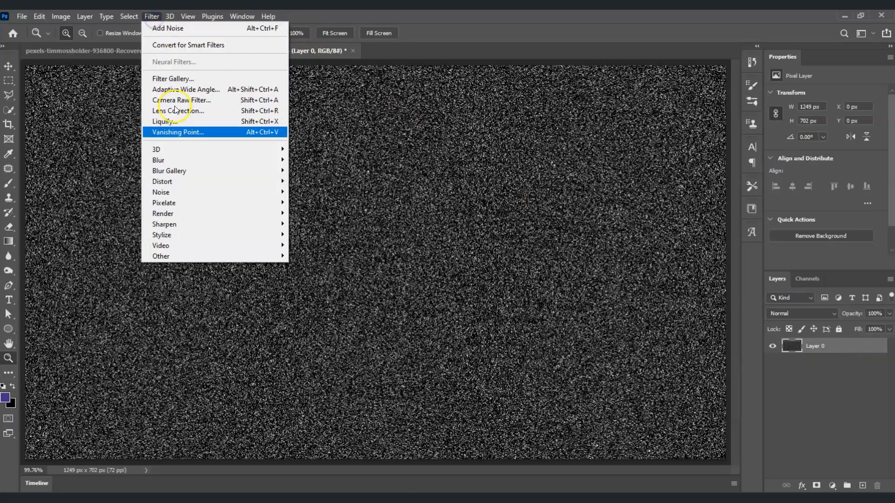
mouse_move(232, 160)
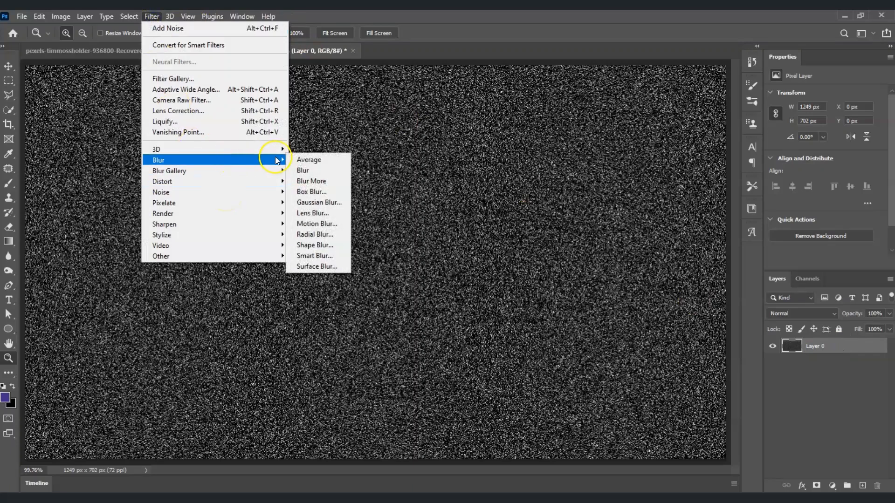
click(315, 204)
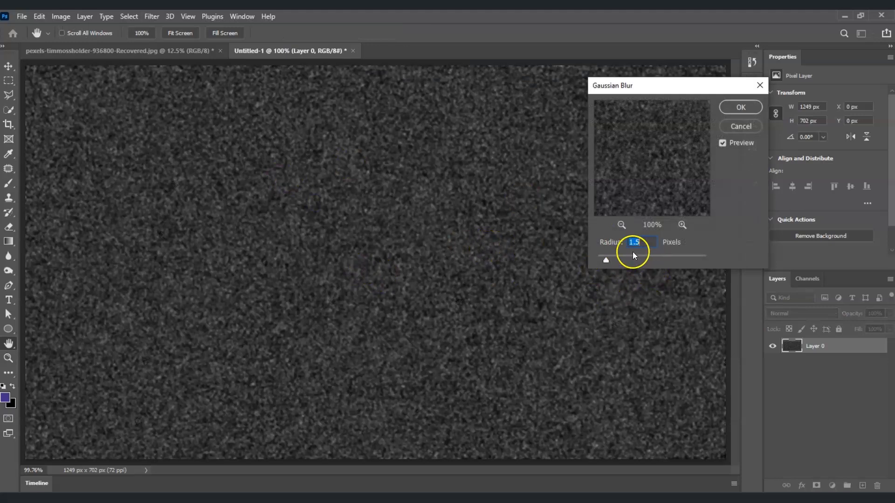
click(741, 107)
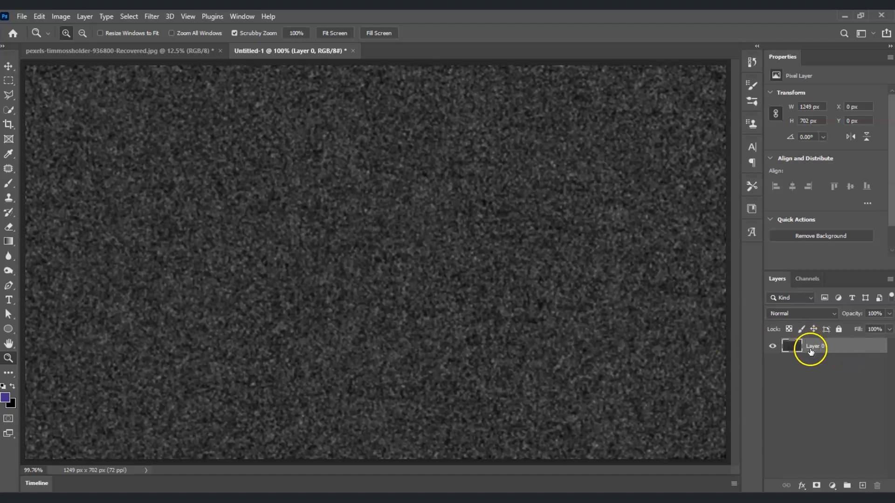
Apply a Levels adjustment to Layer 0 with input levels of 83, 1.46 and 88
click(824, 372)
click(836, 348)
click(61, 19)
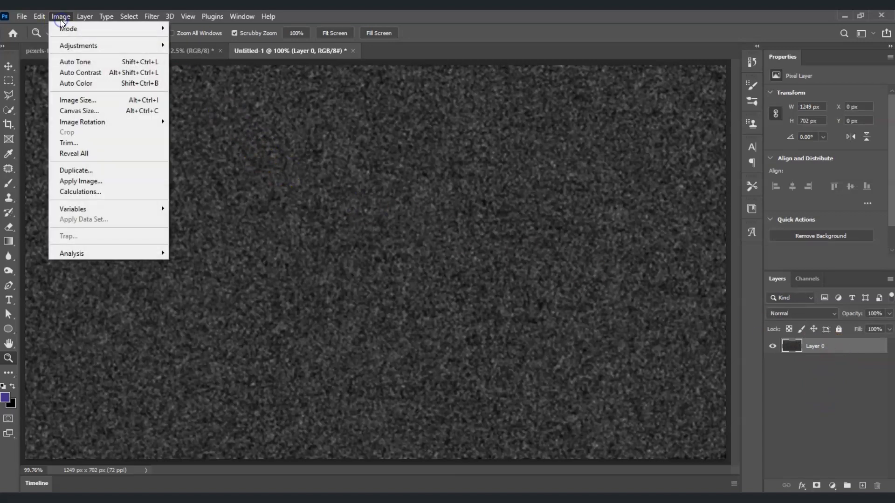
click(80, 47)
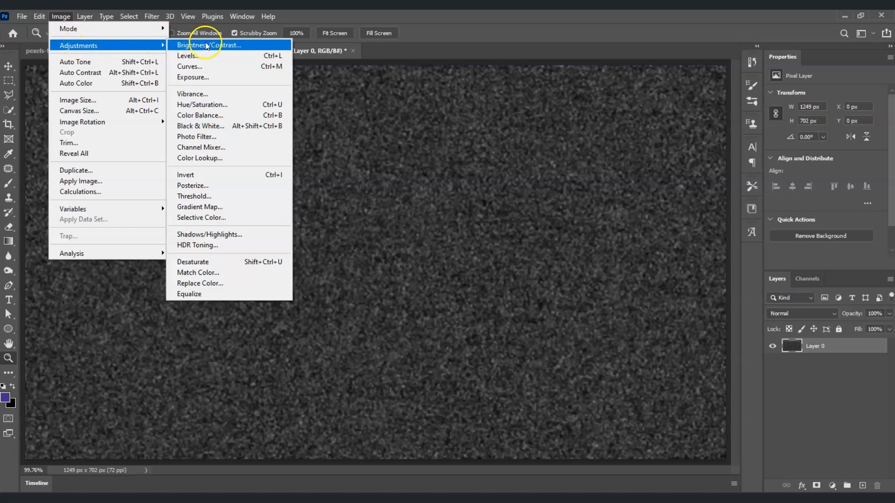
click(214, 55)
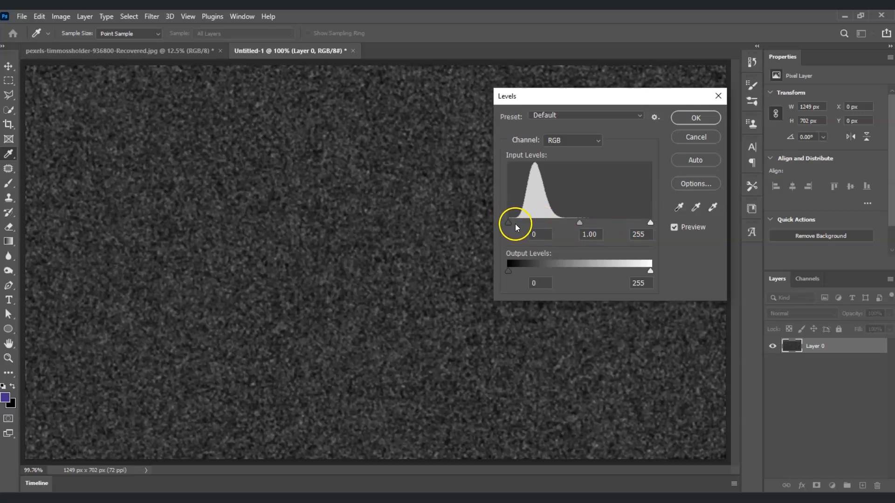
drag(507, 223, 569, 223)
drag(651, 227, 506, 230)
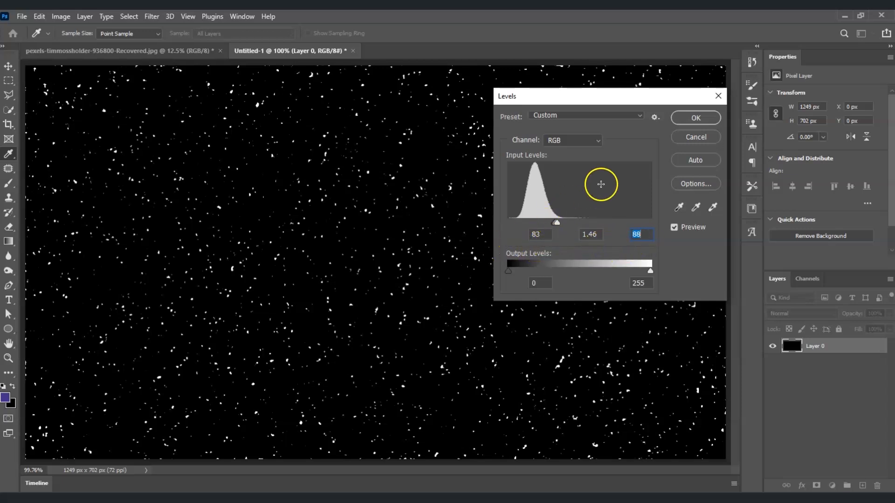
click(701, 124)
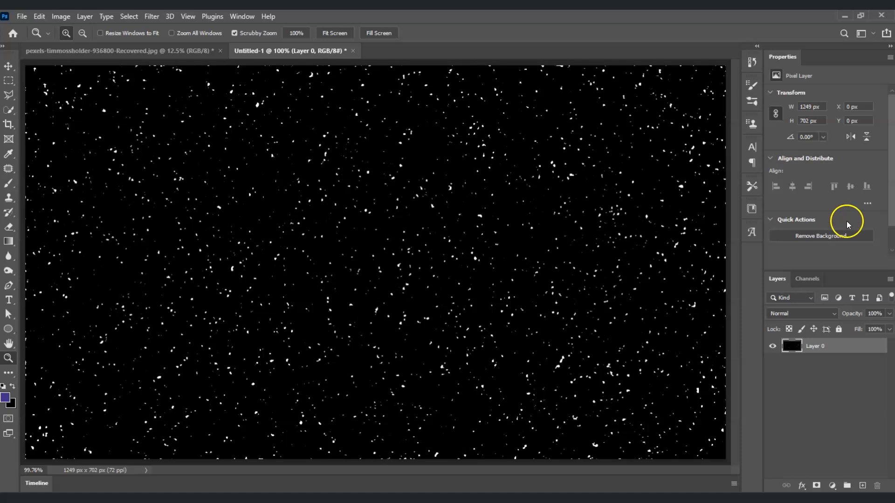
Duplicate Layer 0 and rename the copy as horizontal
click(853, 351)
key(ctrl+j)
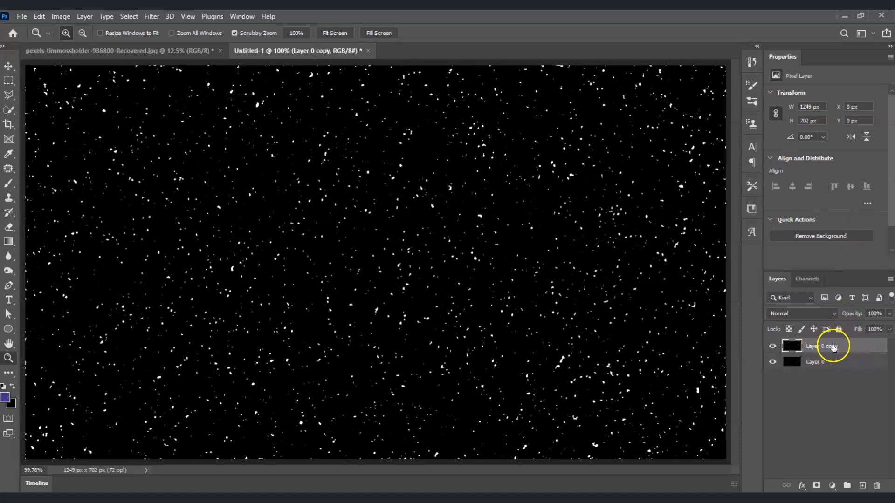
double_click(834, 347)
text(hor)
text(Horizontal)
click(851, 400)
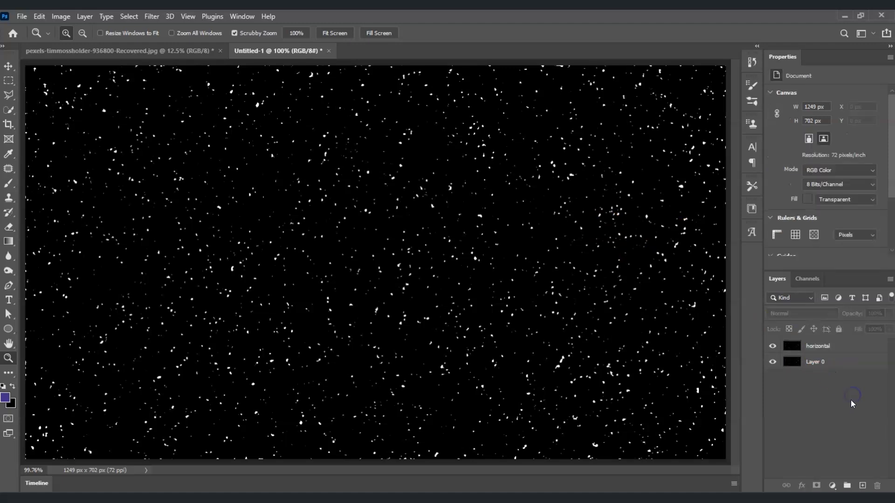
Apply a Motion Blur to the horizontal layer with an angle of 0° and a distance of 15 pixels
click(821, 348)
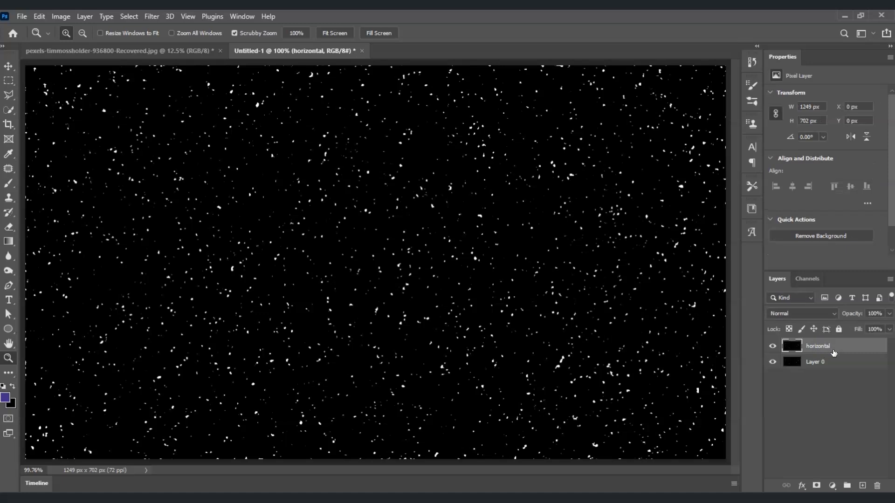
click(149, 17)
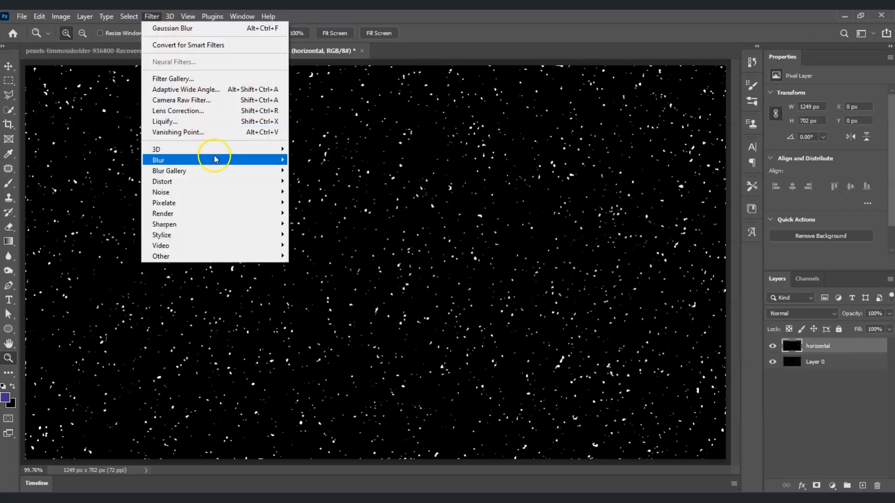
mouse_move(262, 160)
click(322, 224)
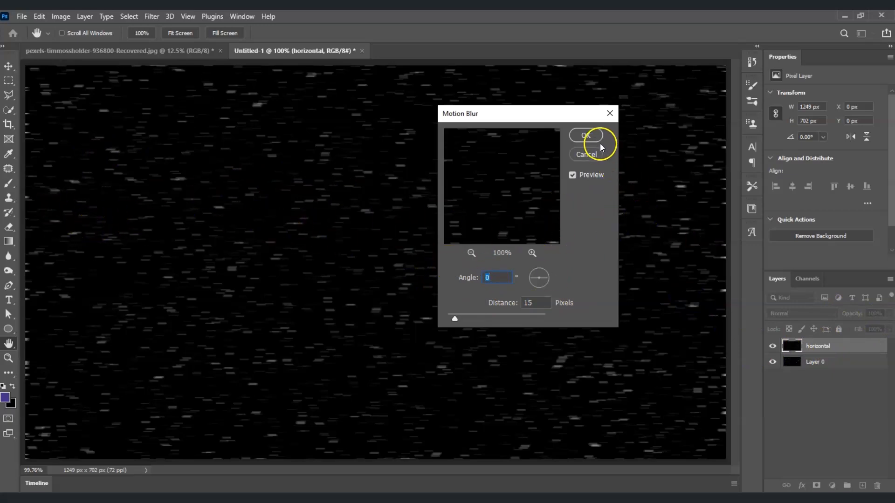
click(586, 136)
key(z)
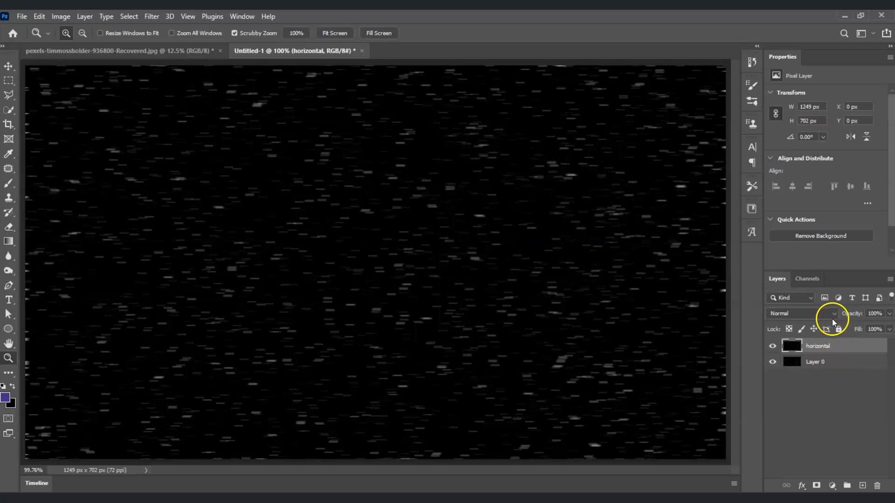
Set the horizontal layer's blend mode to Screen and deselect the layer
click(831, 317)
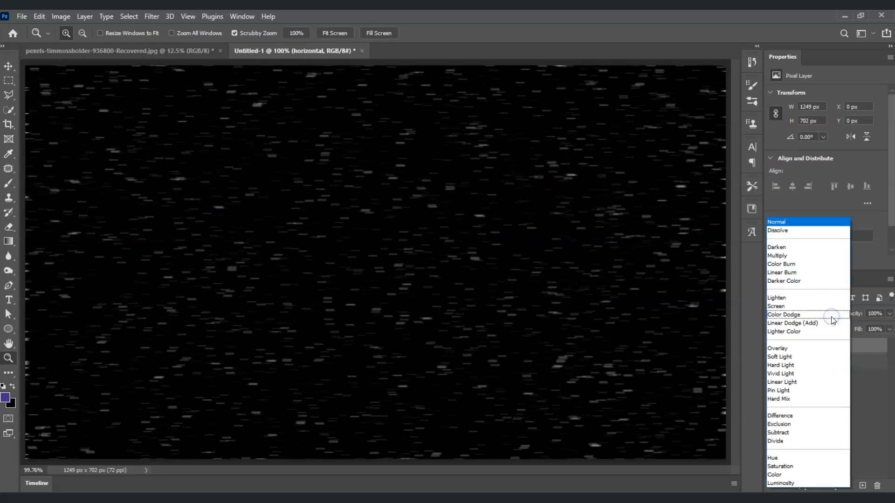
click(827, 304)
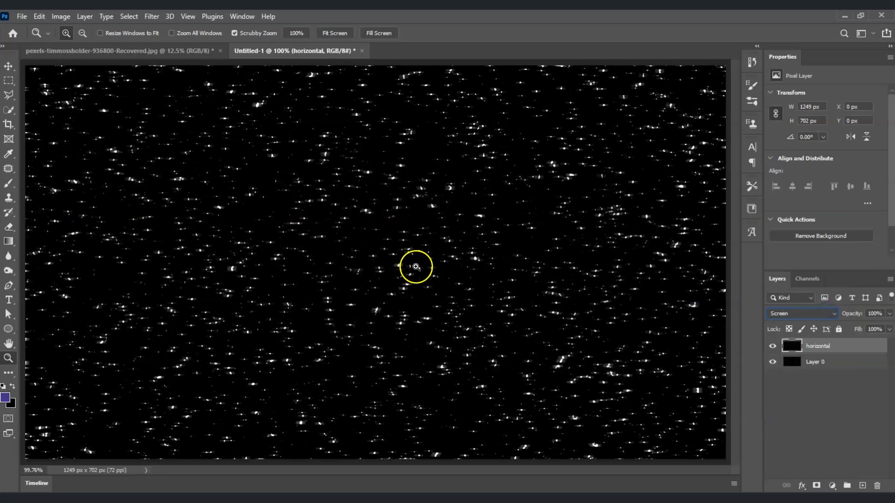
click(821, 375)
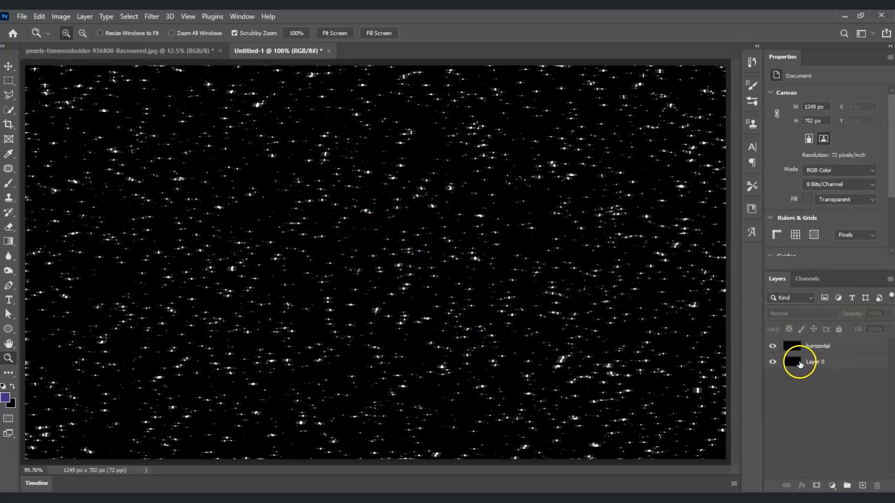
Duplicate Layer 0 again and rename the new copy as Vertical
click(815, 365)
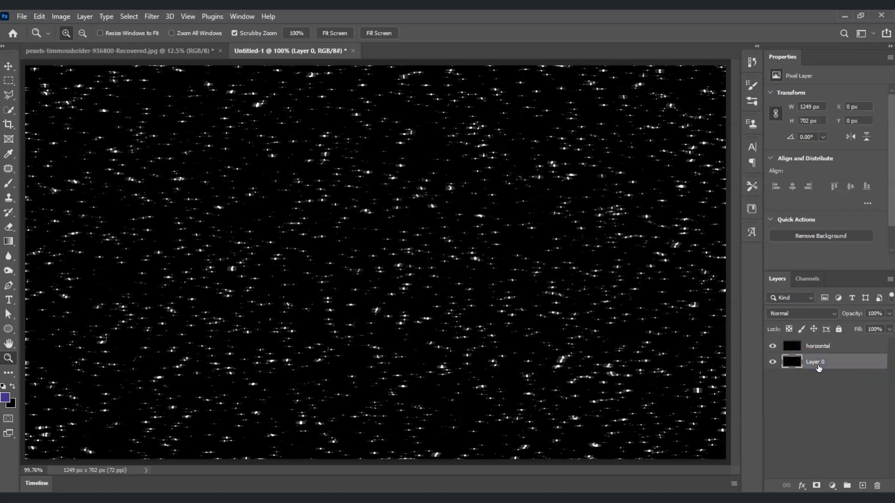
key(ctrl+j)
click(847, 362)
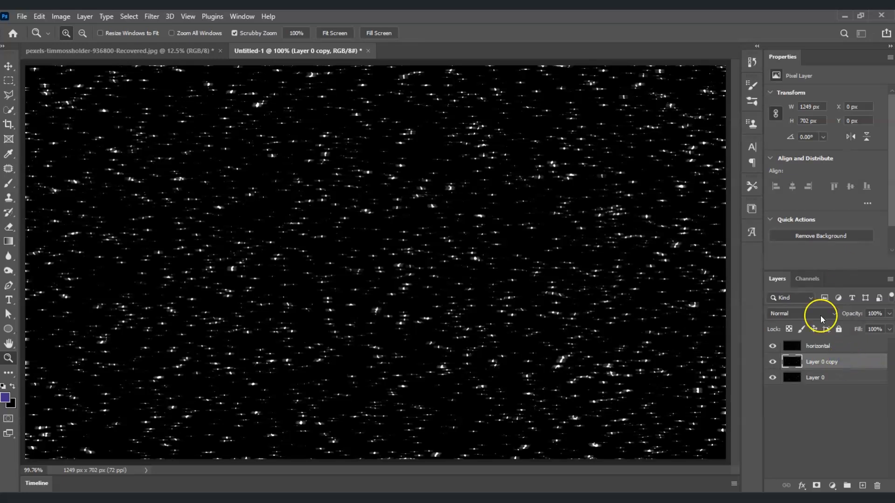
double_click(824, 361)
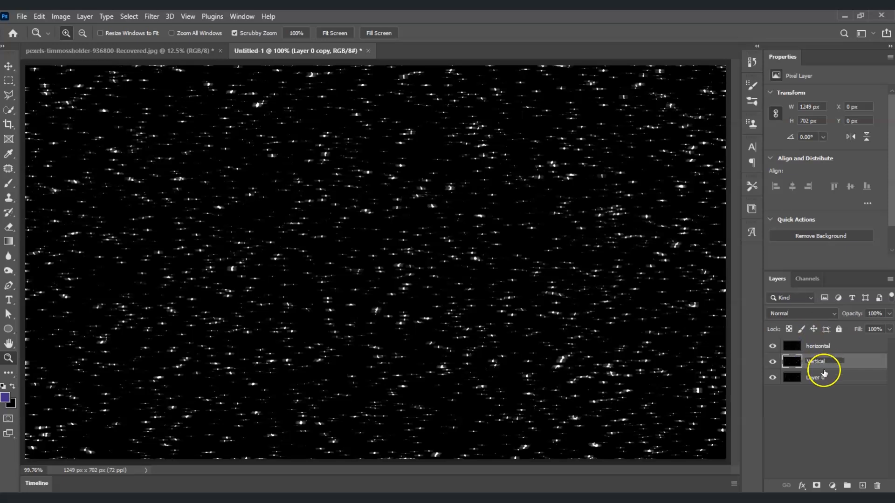
click(839, 396)
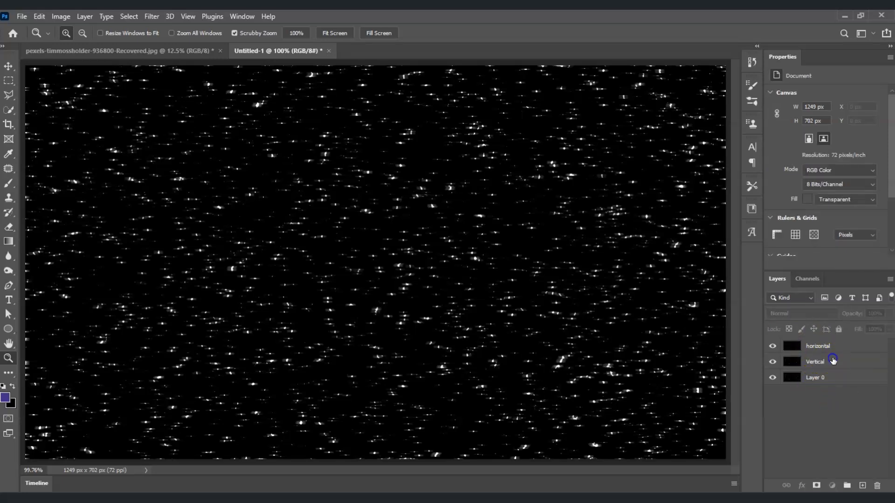
Apply a Motion Blur to the Vertical layer with an angle of 90° and a distance of 10 pixels
click(823, 361)
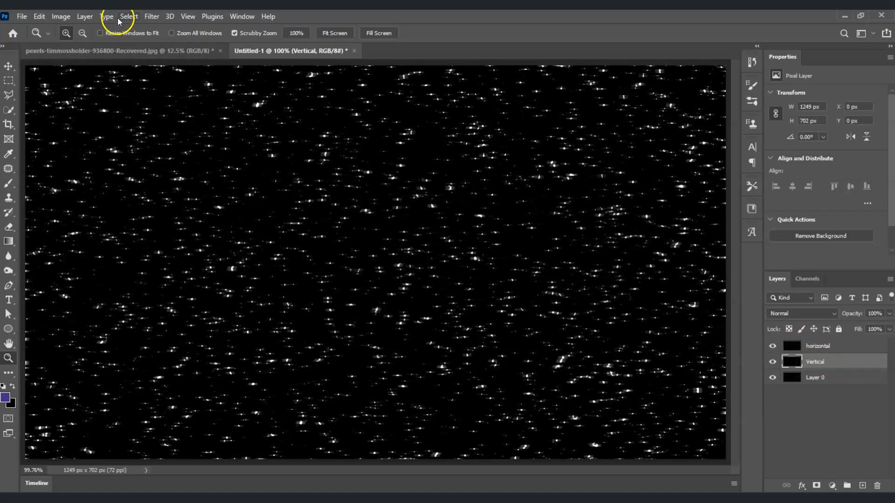
click(152, 16)
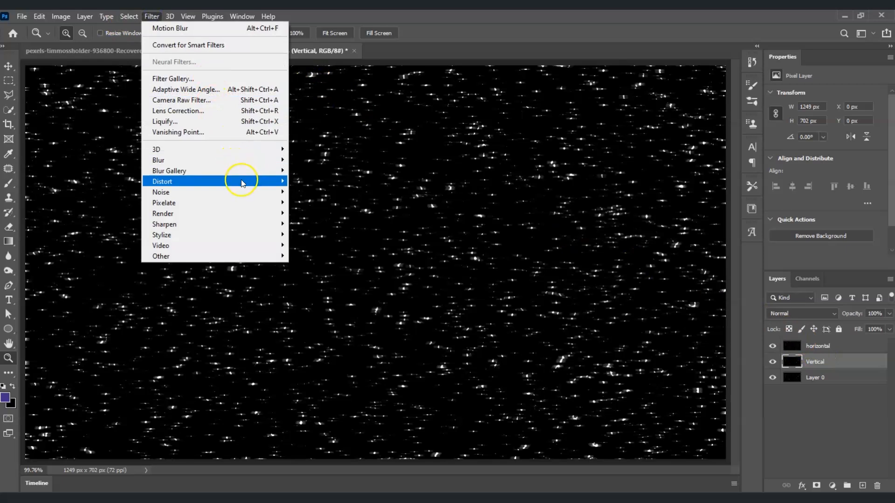
click(242, 161)
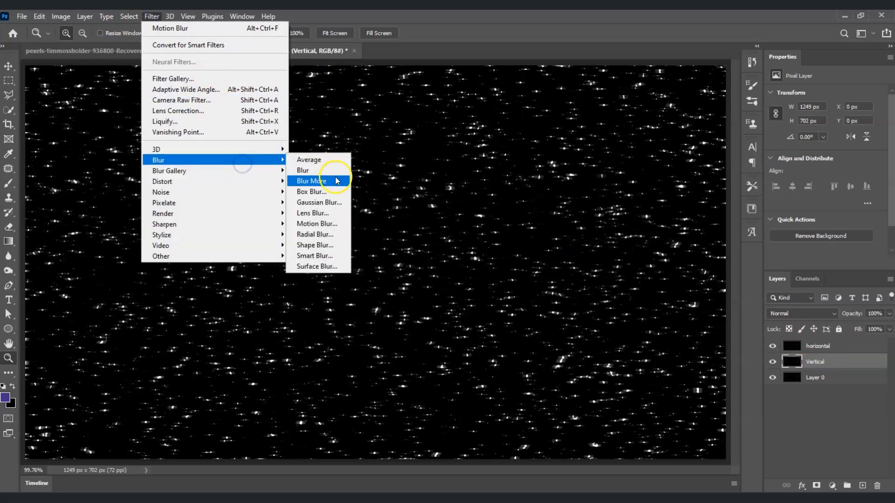
click(332, 225)
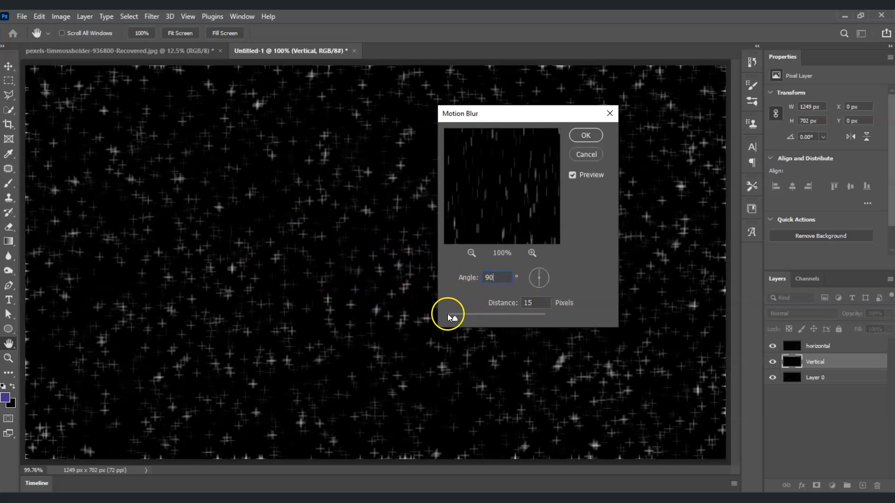
drag(457, 319, 452, 319)
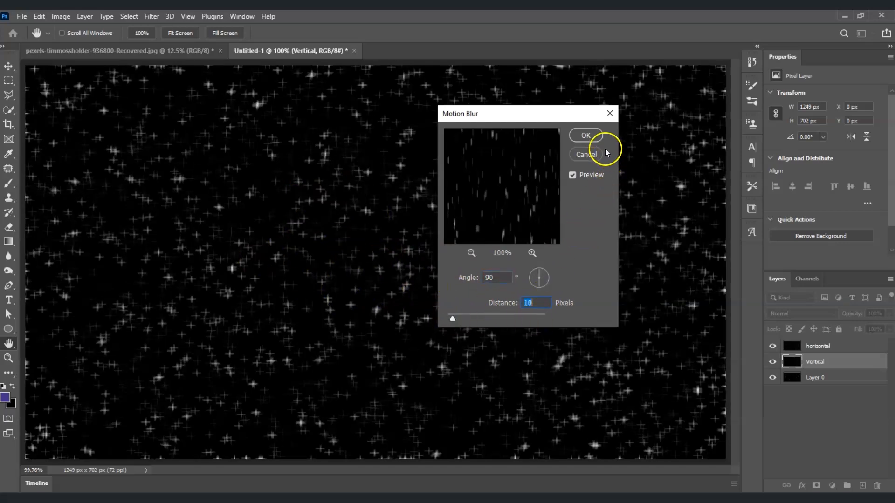
key(Return)
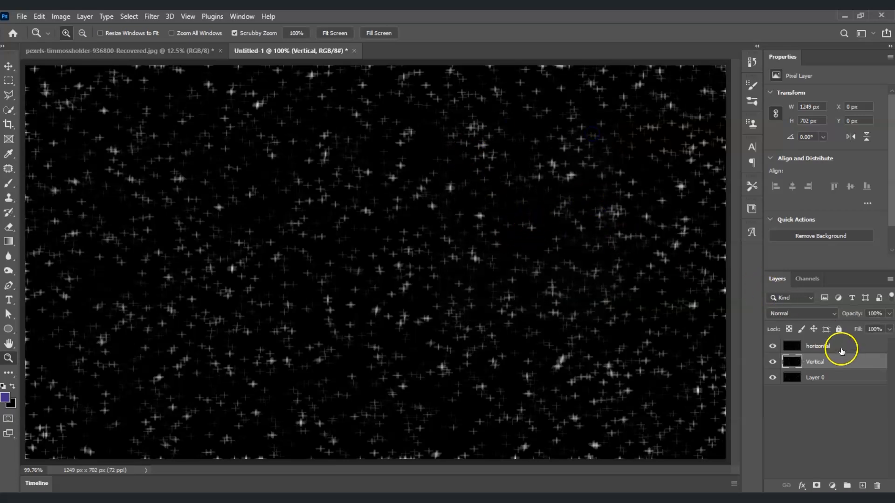
Set the Vertical layer's blend mode to Screen
click(829, 313)
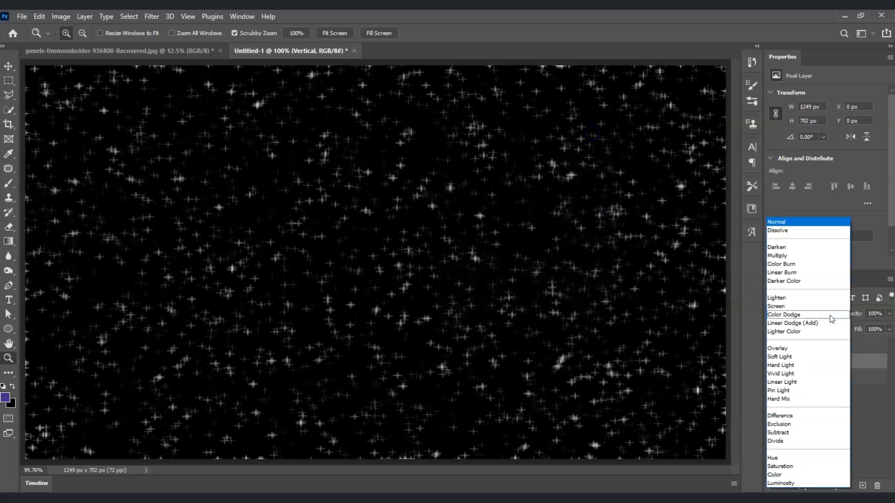
click(829, 308)
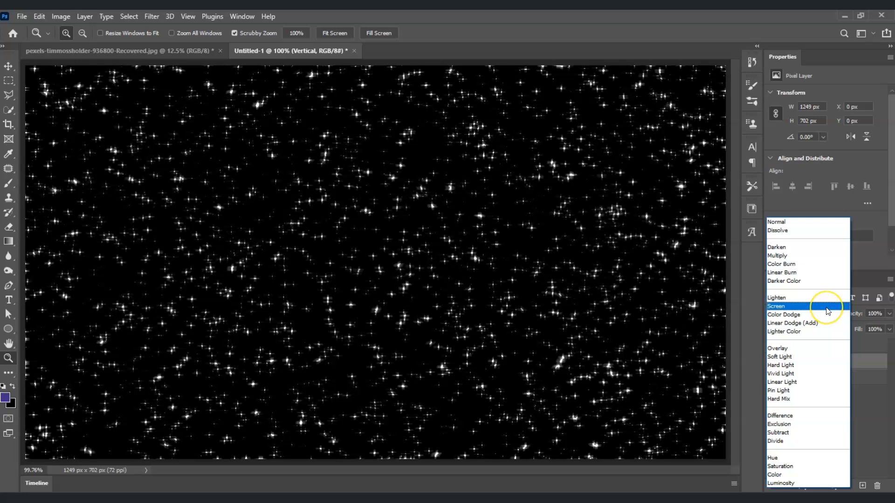
click(828, 307)
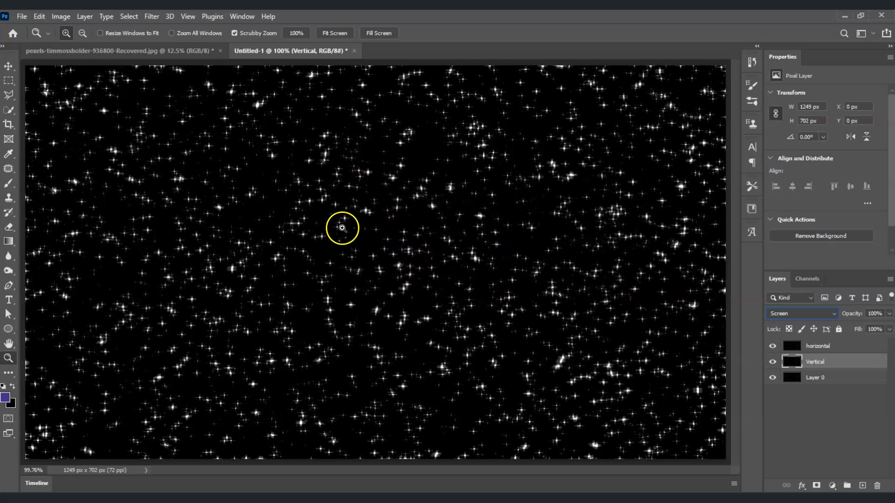
Lower the opacity of the Vertical layer to 51% and of the horizontal layer to 50%
click(889, 314)
drag(888, 326, 870, 327)
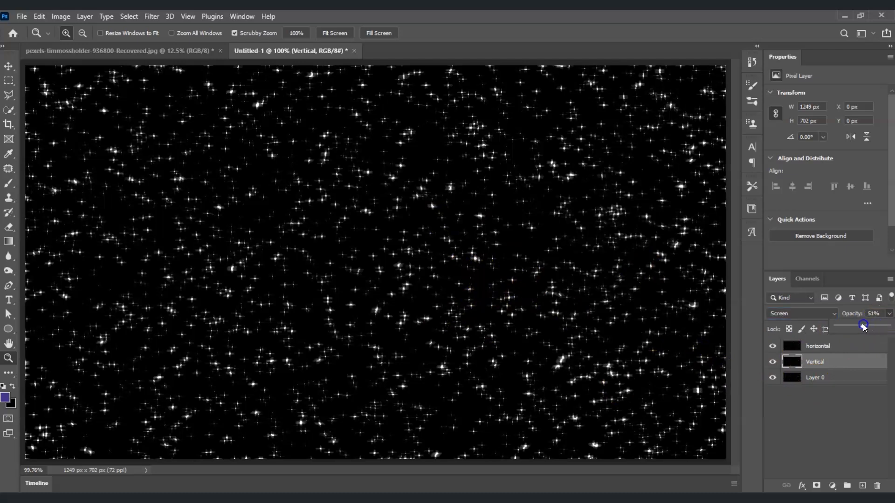
click(874, 350)
click(889, 315)
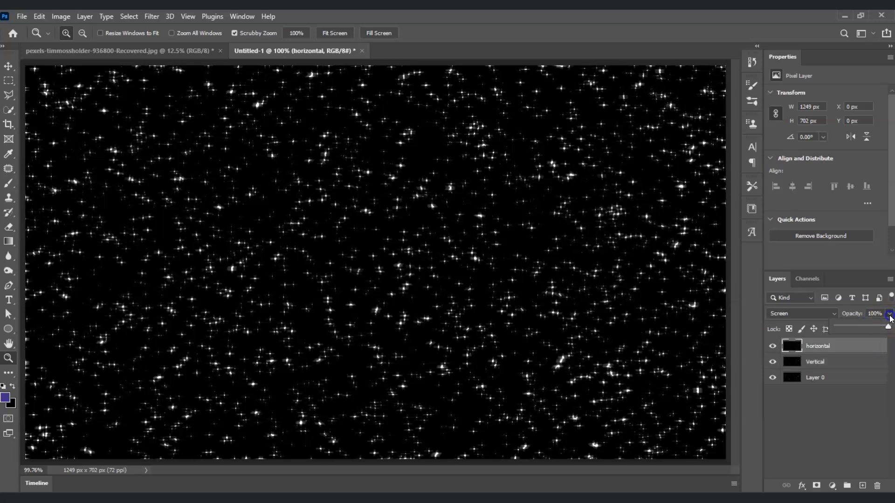
drag(874, 328, 861, 327)
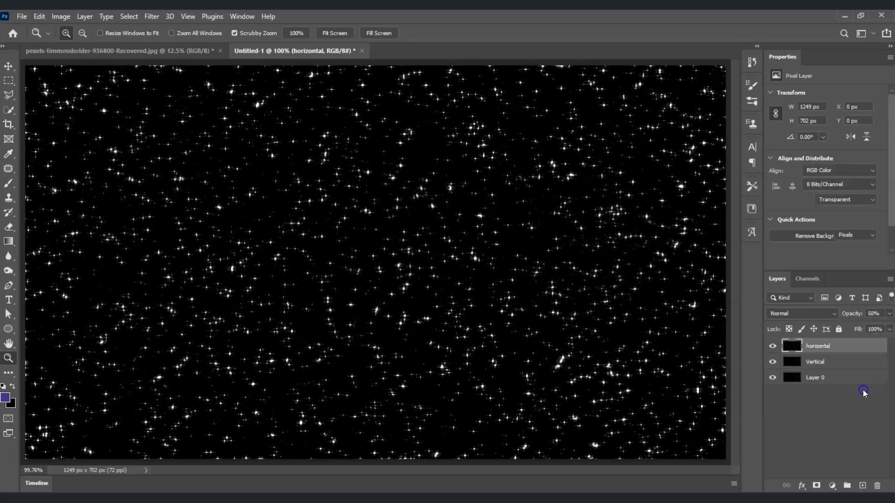
click(864, 392)
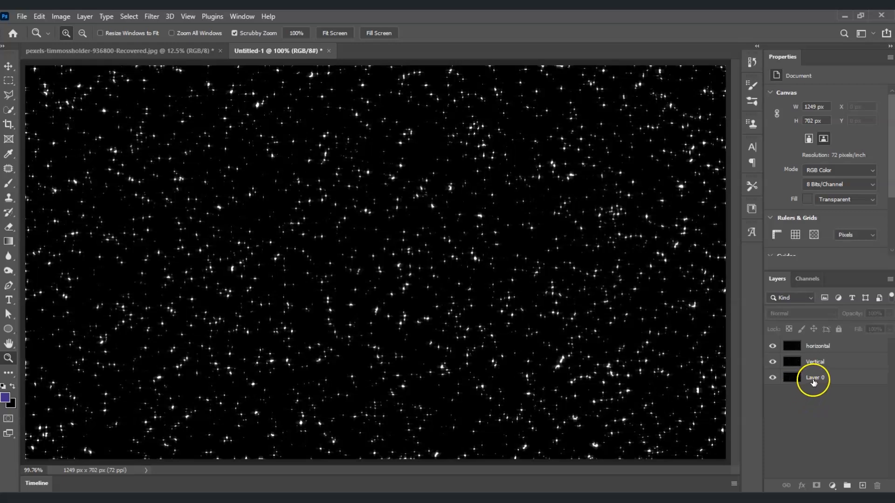
Duplicate Layer 0 once more and deselect the copy
click(834, 380)
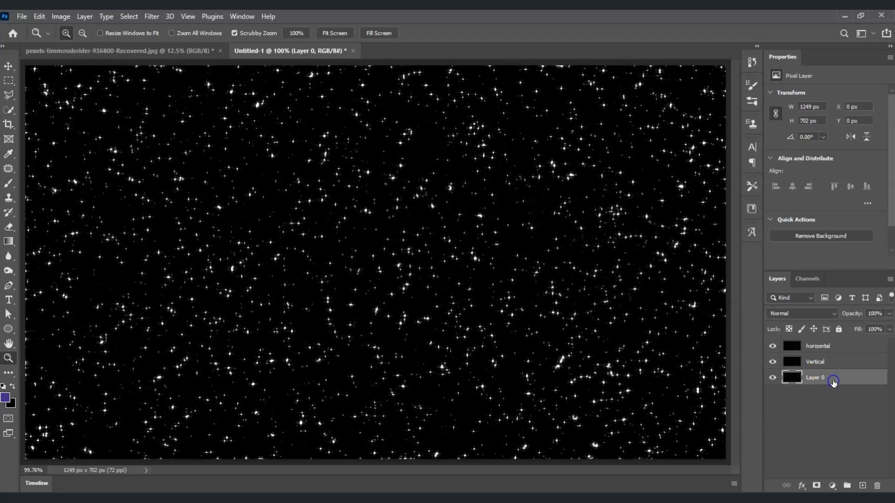
key(ctrl+j)
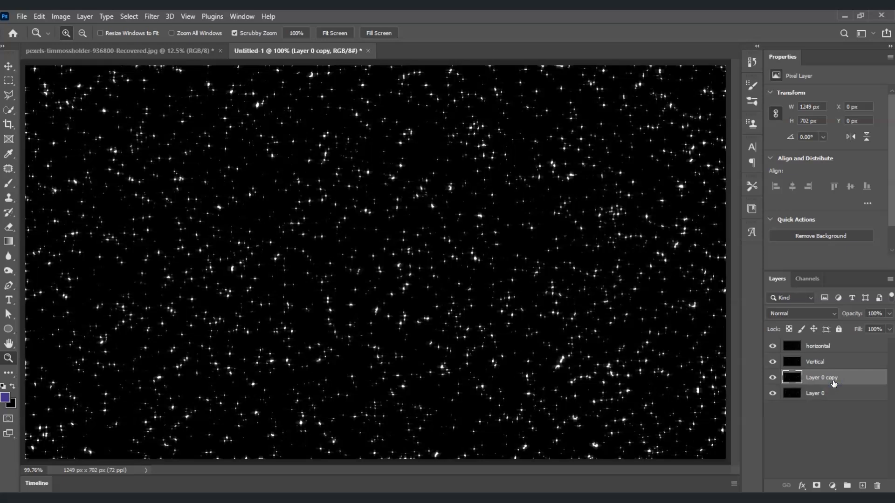
click(838, 436)
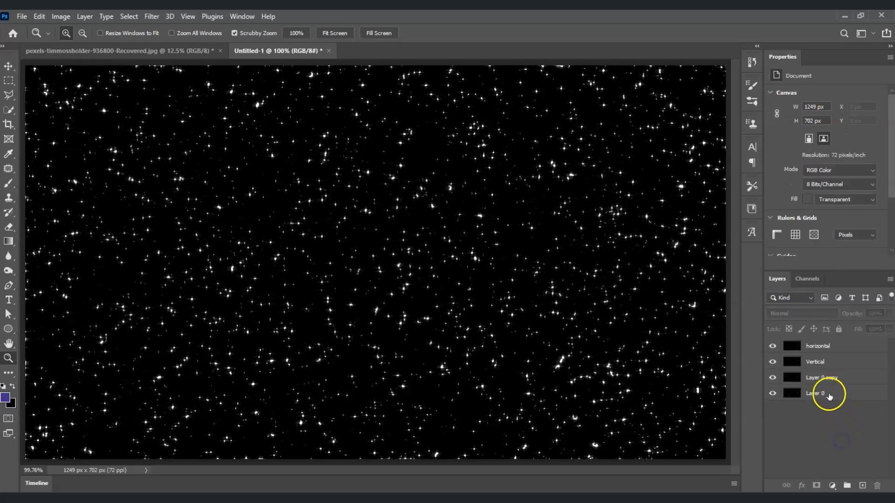
Restrict Layer 0 copy to the blue channel by excluding the R and G channels in its blending options
click(824, 379)
click(848, 380)
double_click(848, 381)
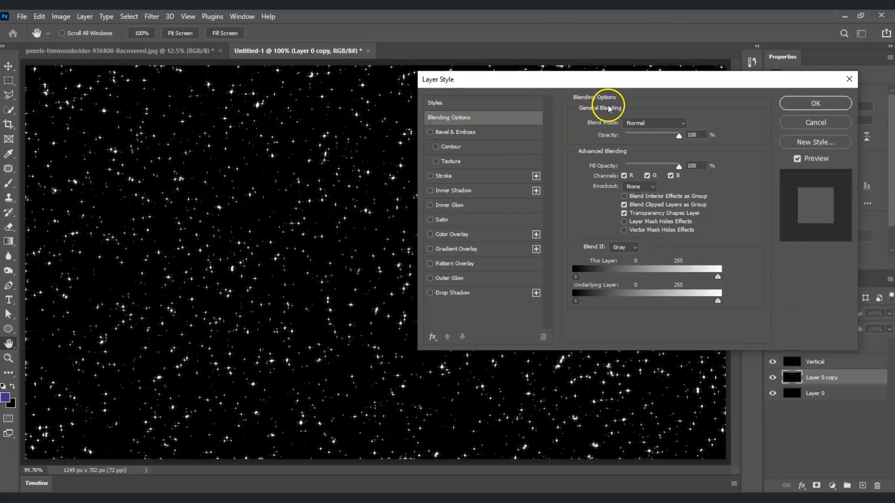
click(625, 177)
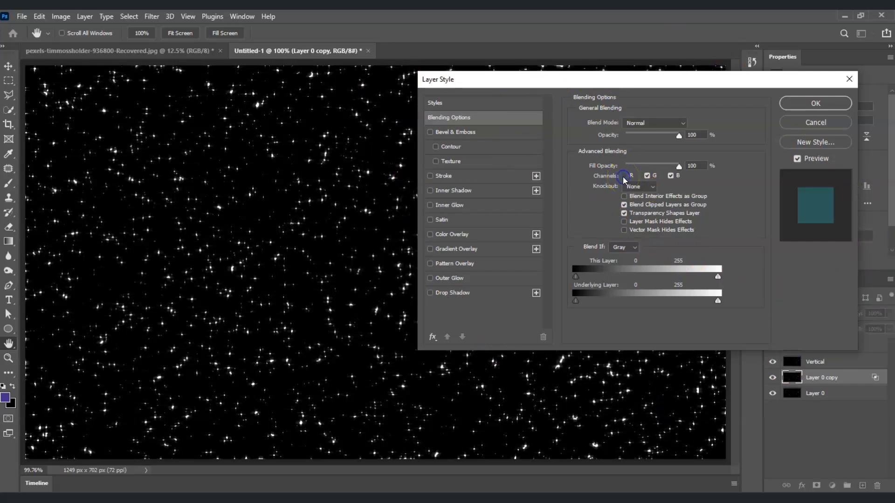
click(653, 177)
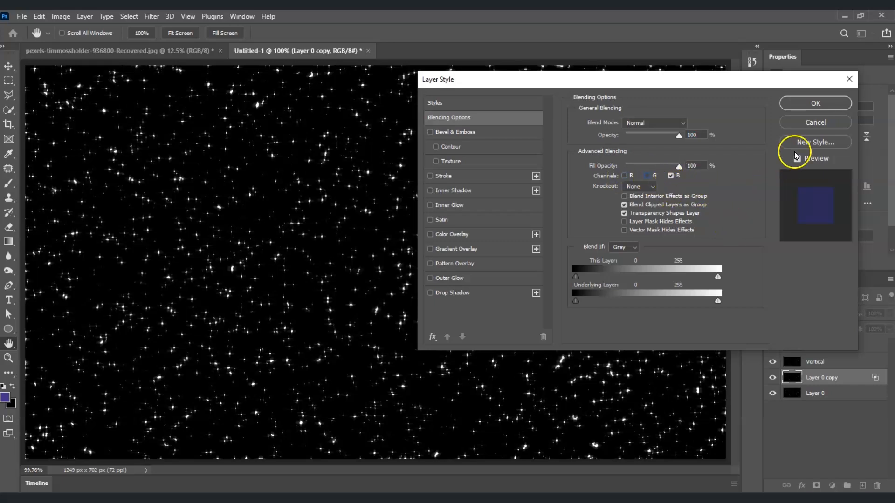
key(z)
click(823, 104)
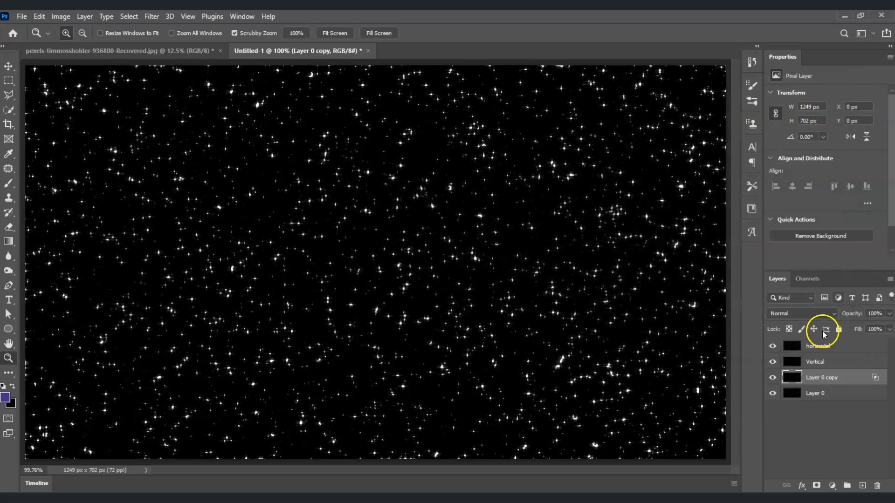
Set the blend mode of Layer 0 copy to Screen and deselect the layer
click(824, 315)
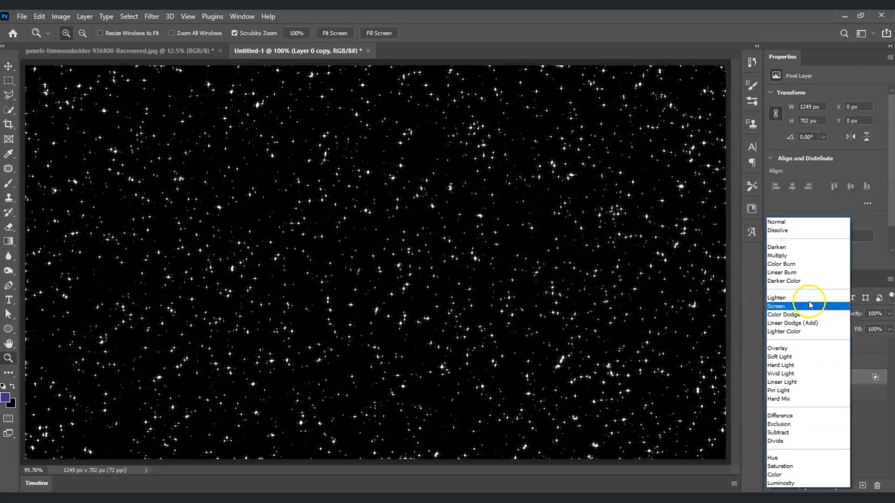
click(816, 306)
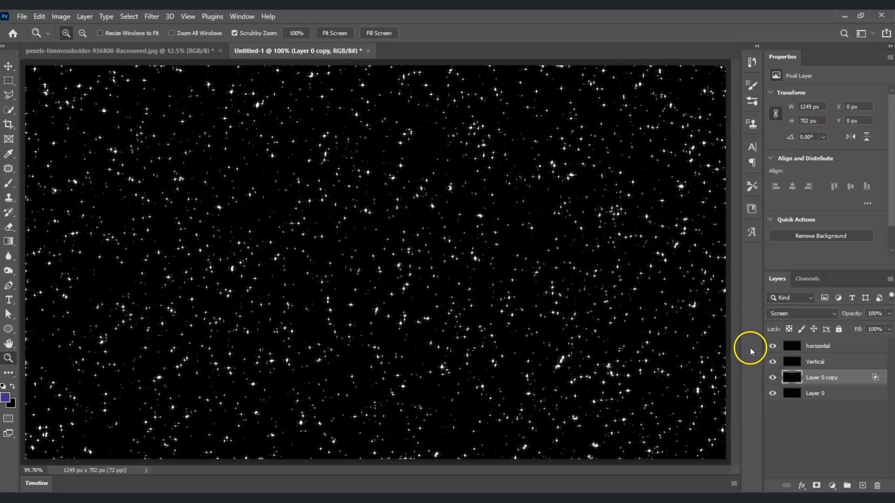
click(816, 415)
Duplicate the Vertical layer and rename the copy as Green
click(825, 377)
click(835, 363)
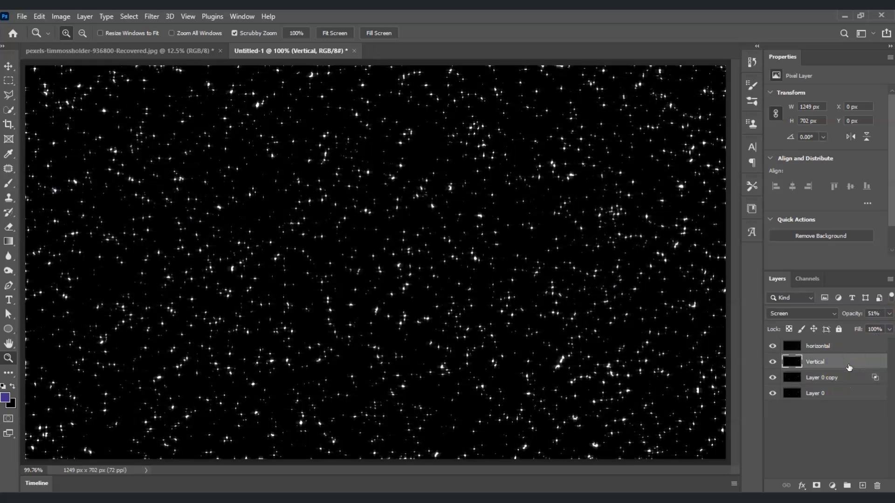
key(ctrl+j)
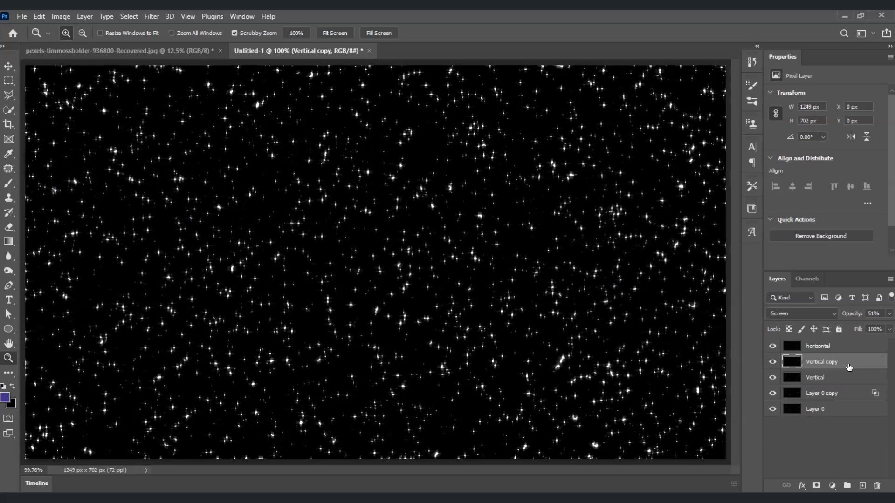
click(839, 363)
double_click(840, 362)
text(Green)
click(830, 394)
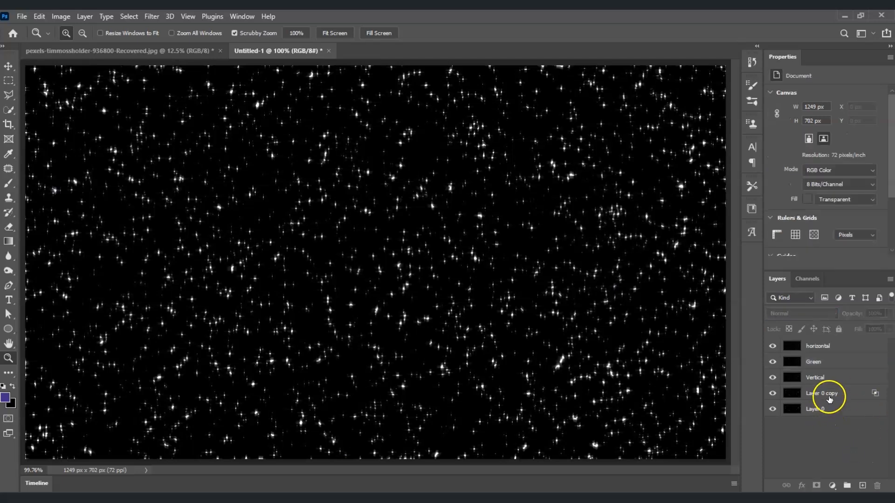
Rename Layer 0 copy as Blue
double_click(829, 393)
text(BN)
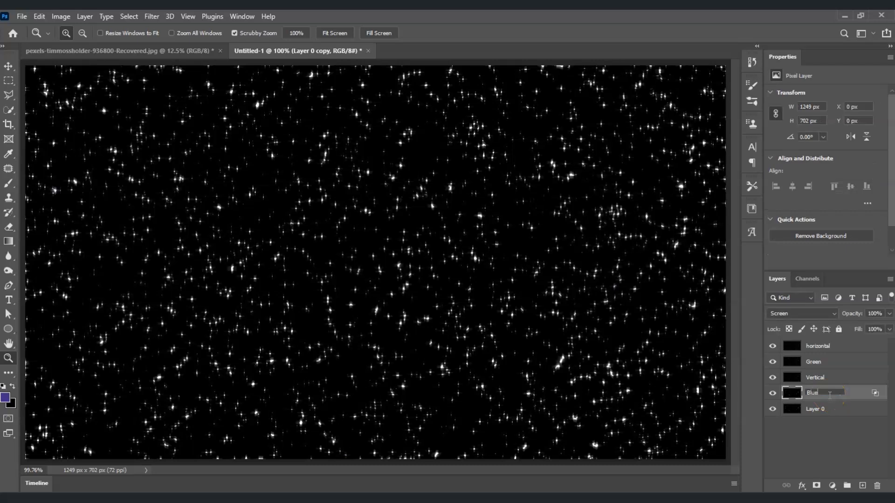
text(ue)
click(837, 423)
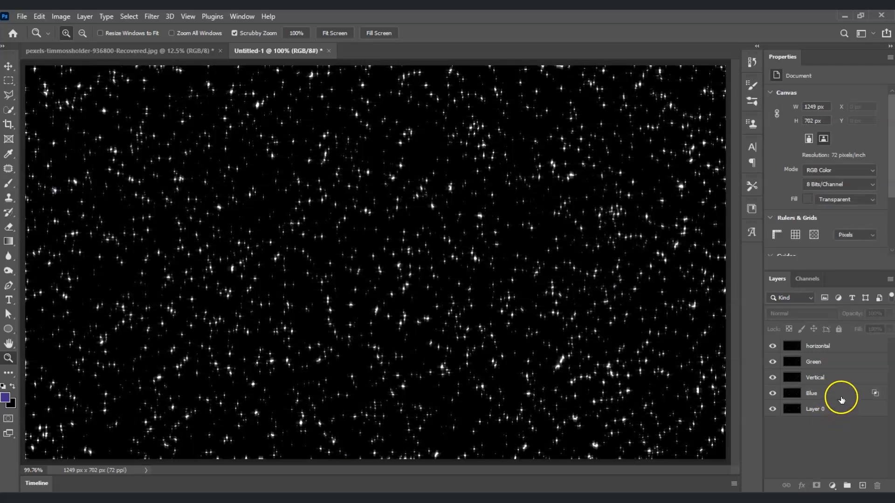
Restrict the Green layer to the G channel by excluding R and B, and lower its opacity to about 35%
click(841, 364)
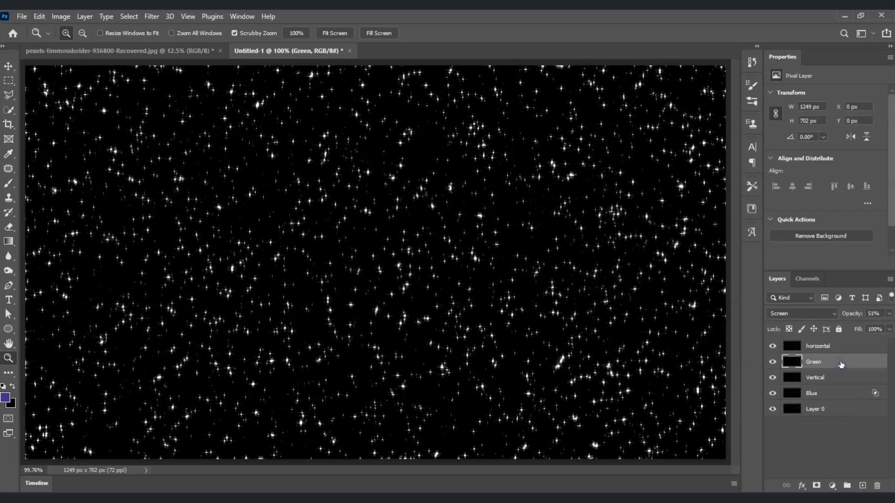
double_click(841, 364)
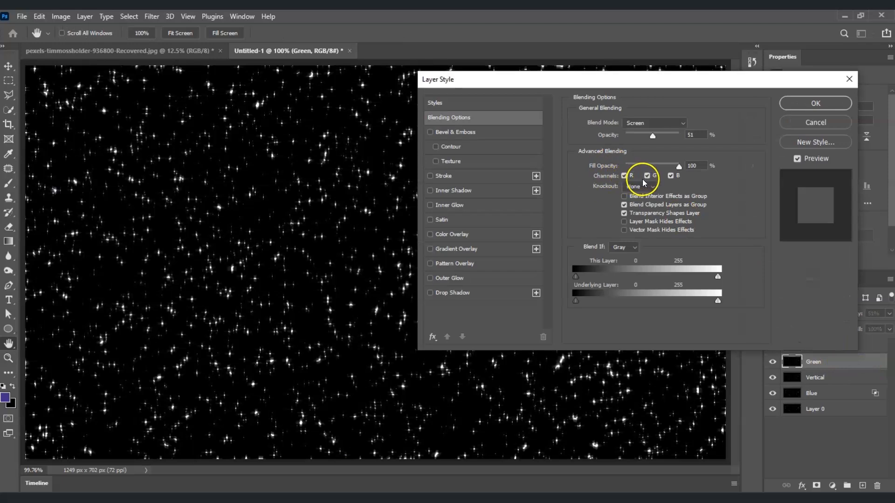
click(671, 176)
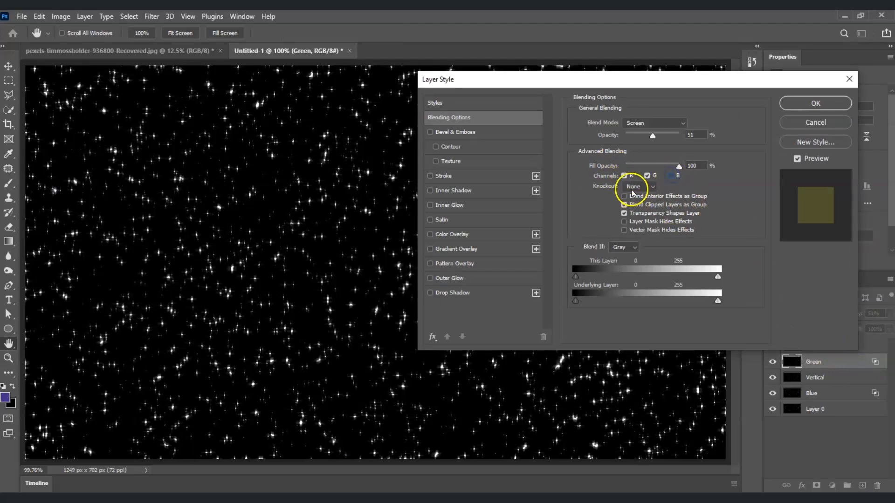
click(624, 176)
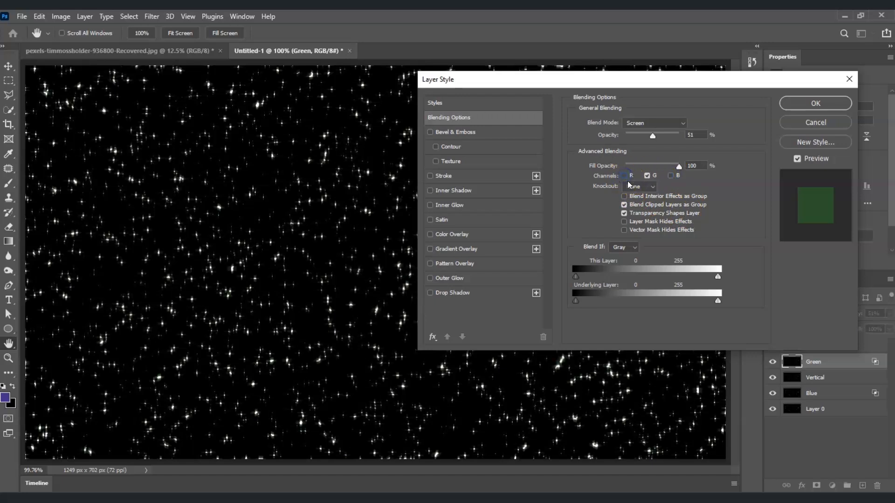
click(815, 103)
key(z)
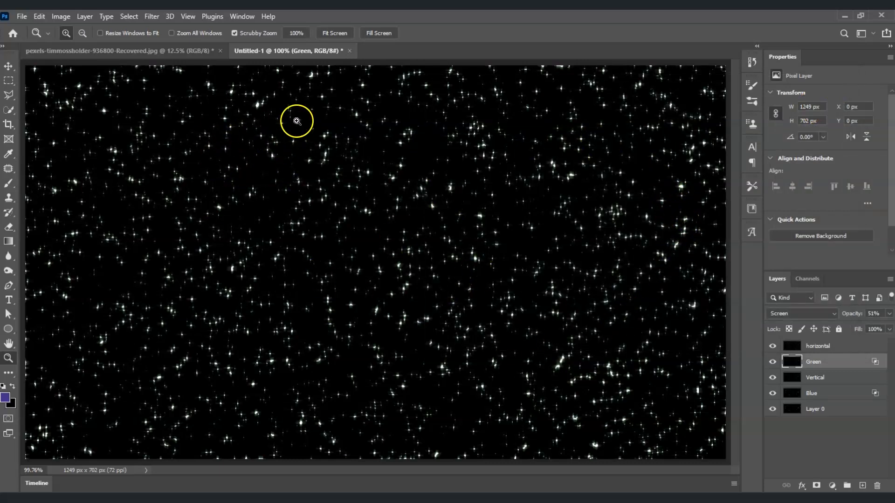
click(889, 314)
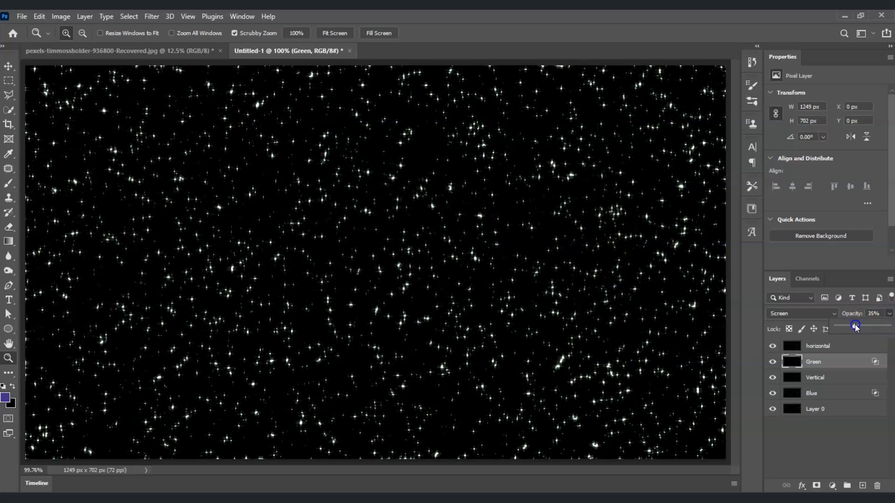
click(837, 438)
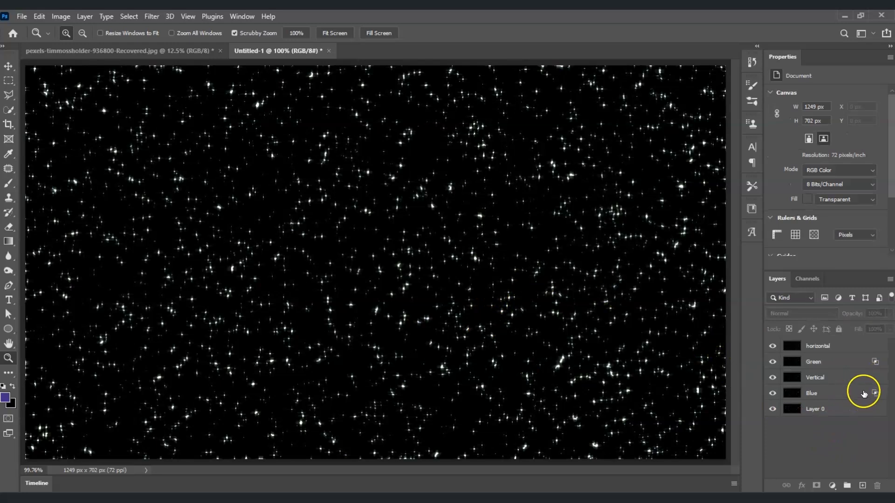
Duplicate the horizontal layer, rename the copy as red, and deselect it
click(854, 351)
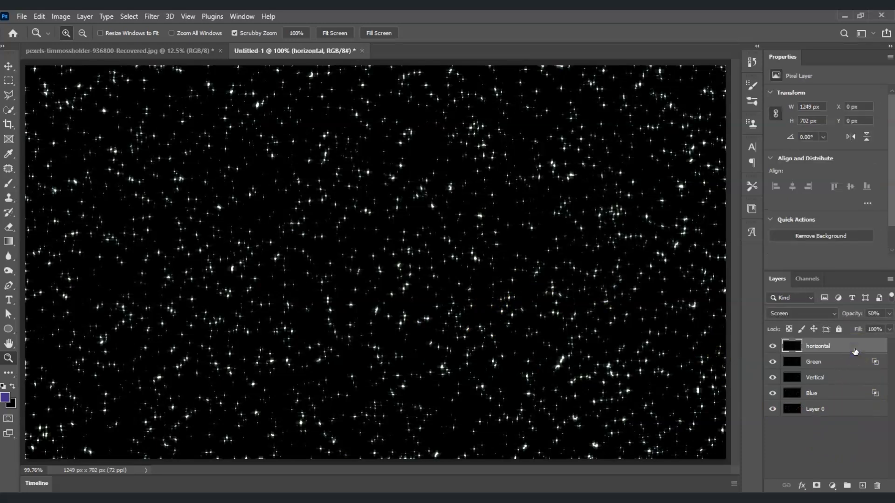
key(ctrl+j)
double_click(841, 346)
text(red)
click(860, 351)
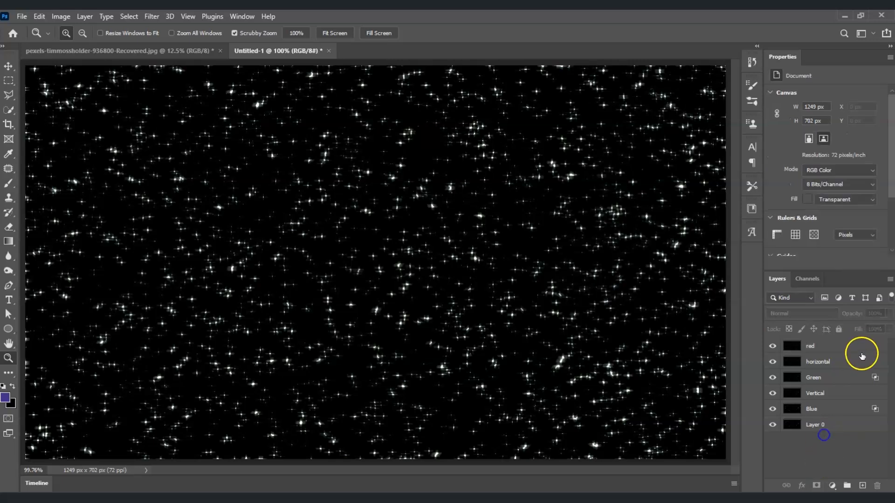
Restrict the red layer to the R channel by excluding G and B in its blending options
double_click(862, 348)
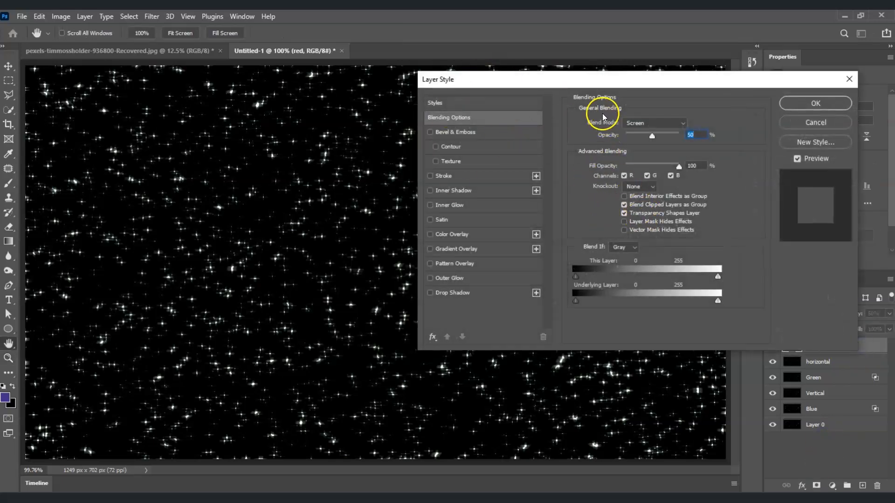
click(647, 177)
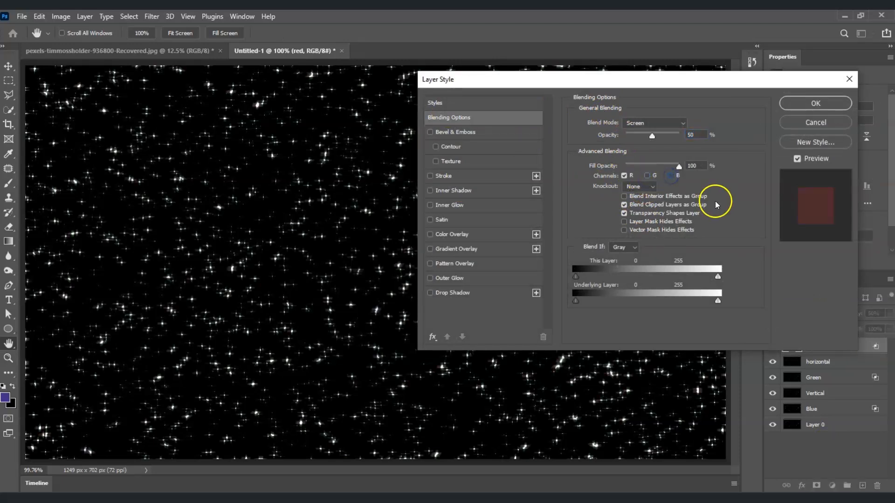
key(z)
click(816, 103)
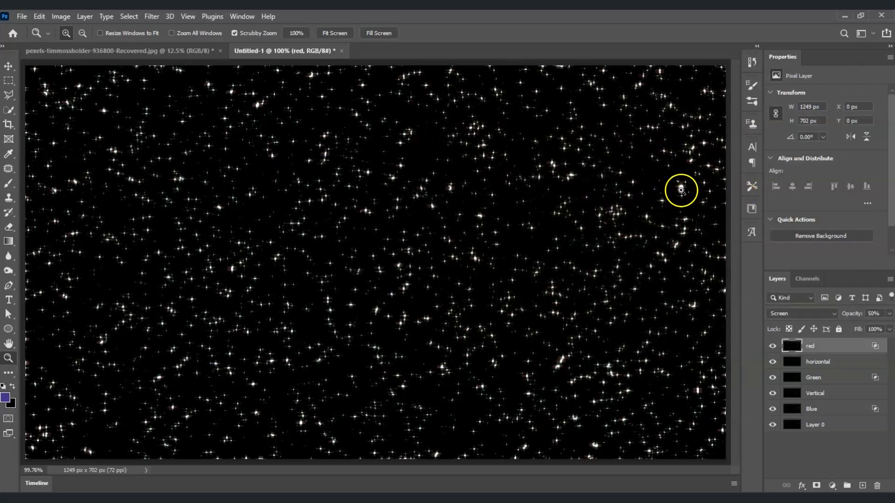
Lower the red layer's opacity to 30%
click(889, 313)
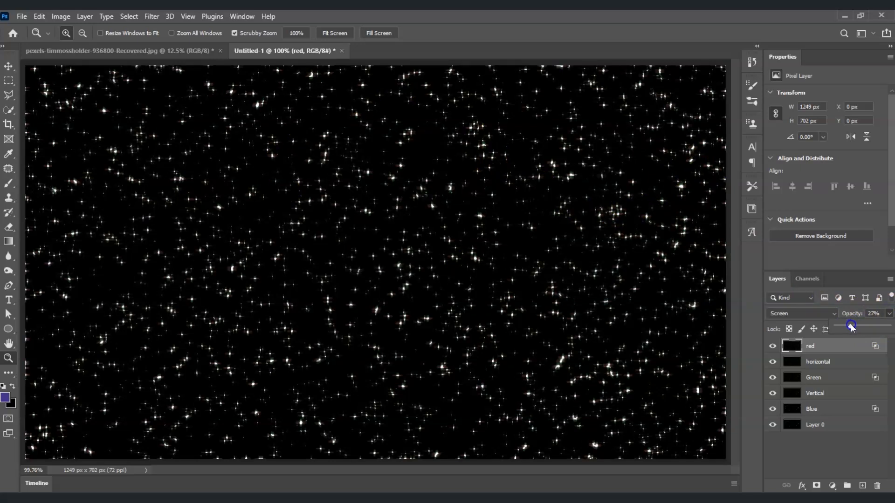
click(875, 311)
text(30)
key(Return)
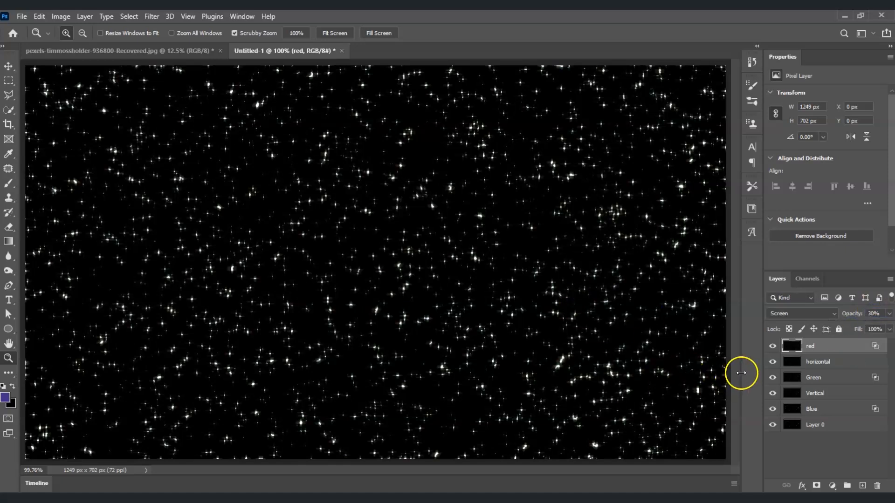
Move the Blue layer to the top of the layer stack, above the red layer
click(829, 409)
drag(830, 415, 824, 348)
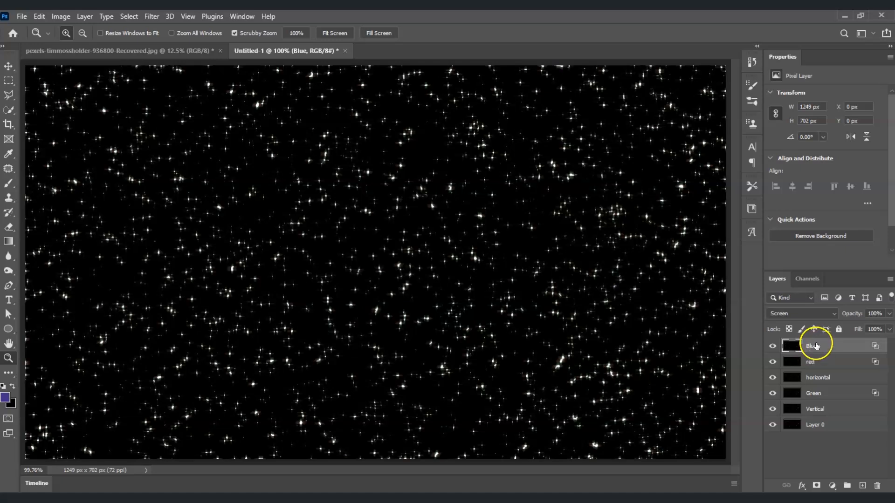